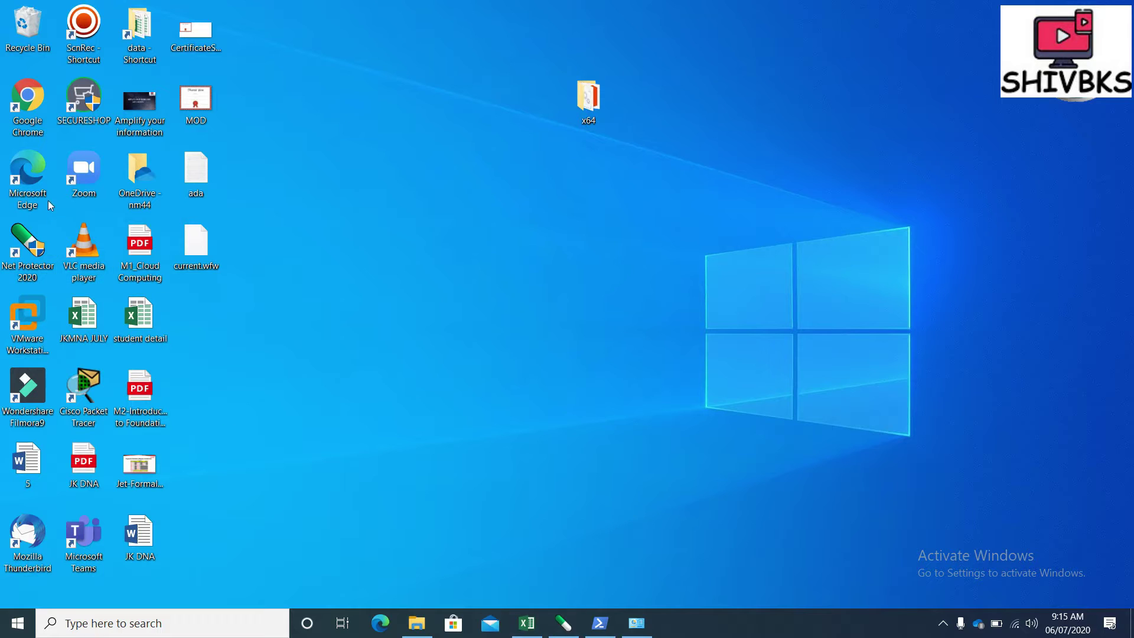
Launch Chrome, open a new incognito window and go to the JioMeet home page by entering 'jio'
{"action": "double_click", "coordinate": [44, 111]}
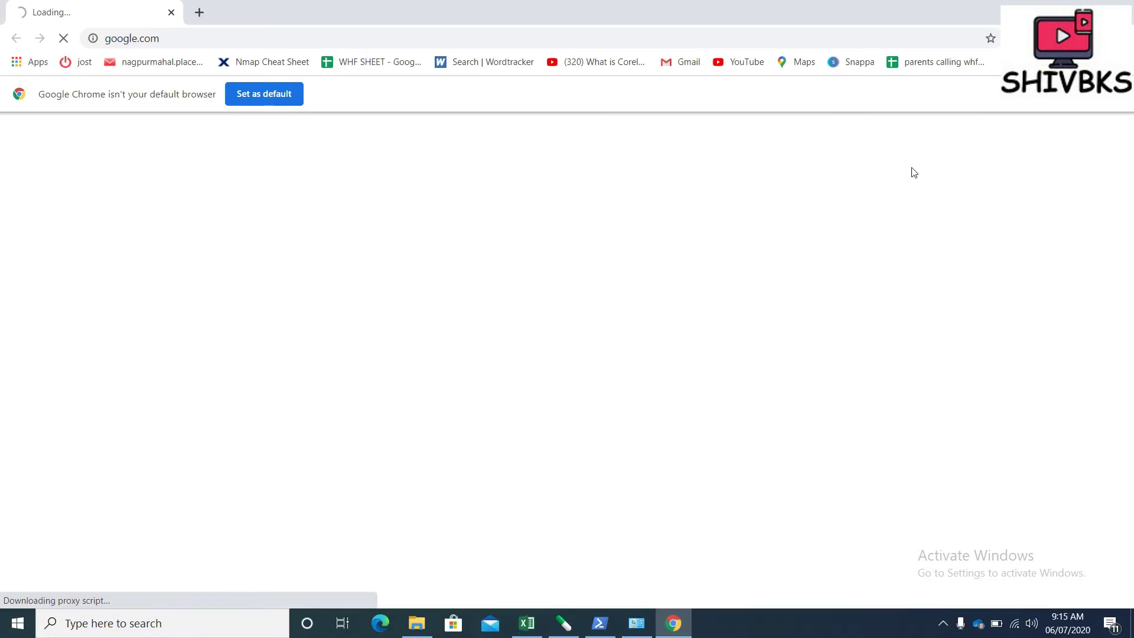
{"action": "left_click", "coordinate": [1122, 38]}
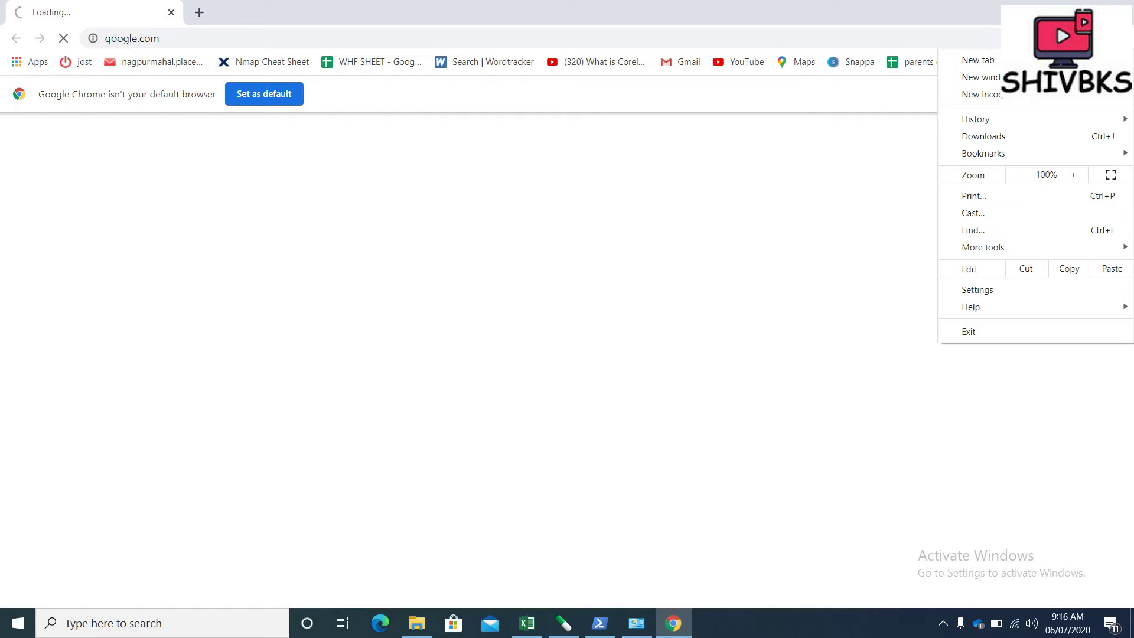
{"action": "left_click", "coordinate": [1031, 101]}
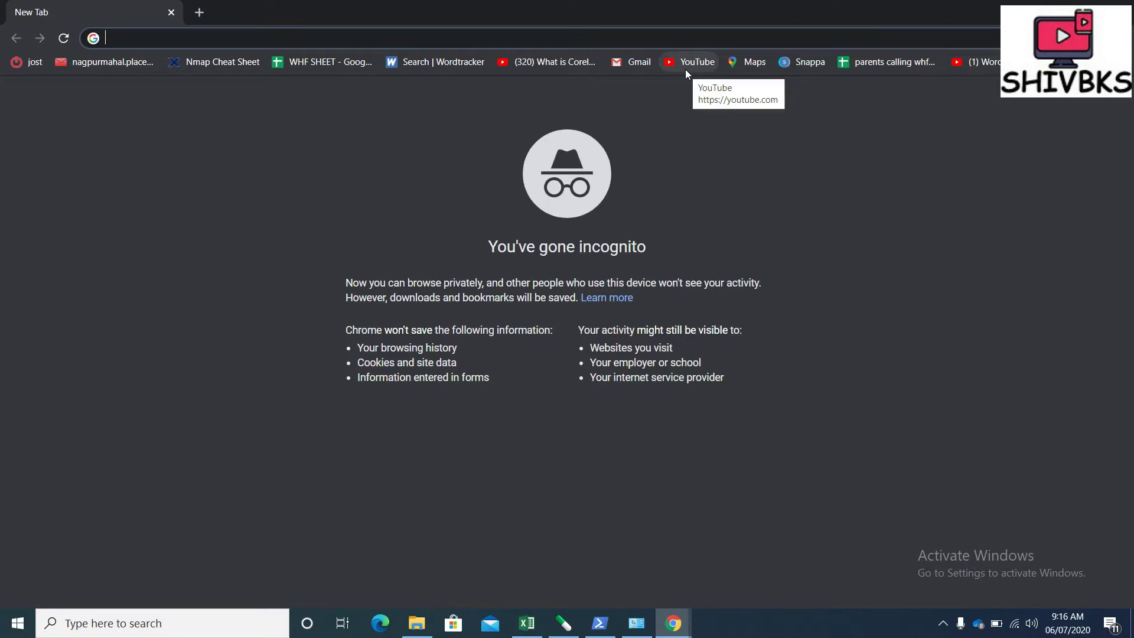
{"action": "type", "text": "jio"}
{"action": "key", "text": "Return"}
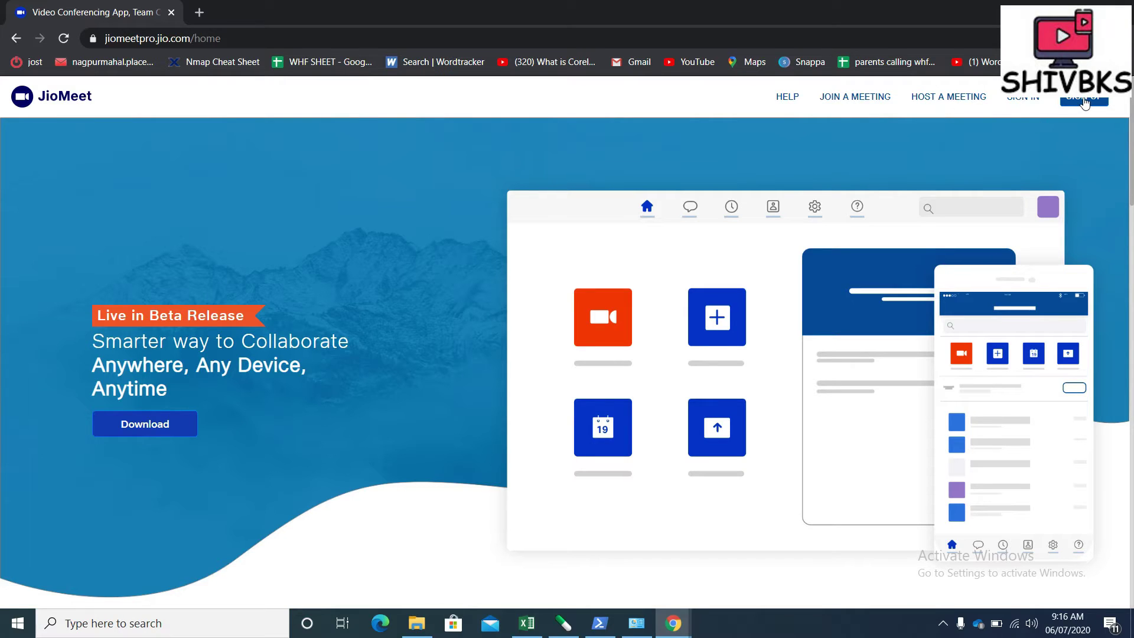
Download the JioMeet installer for Windows and run JioMeetInstaller.exe from the download bar
{"action": "left_click", "coordinate": [128, 431]}
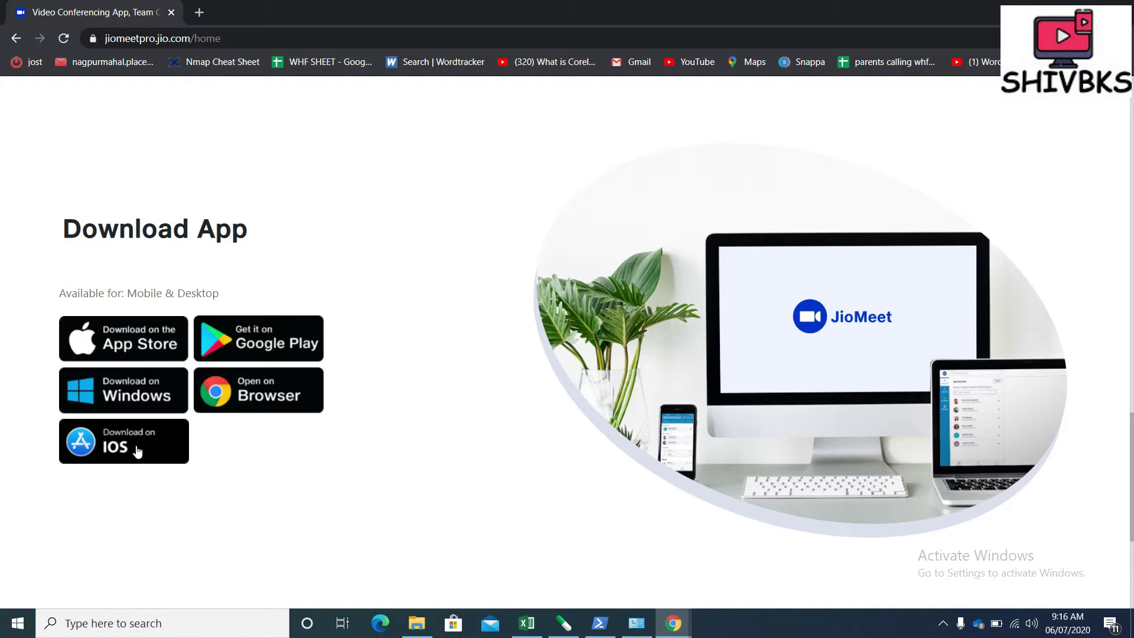
{"action": "left_click", "coordinate": [136, 399]}
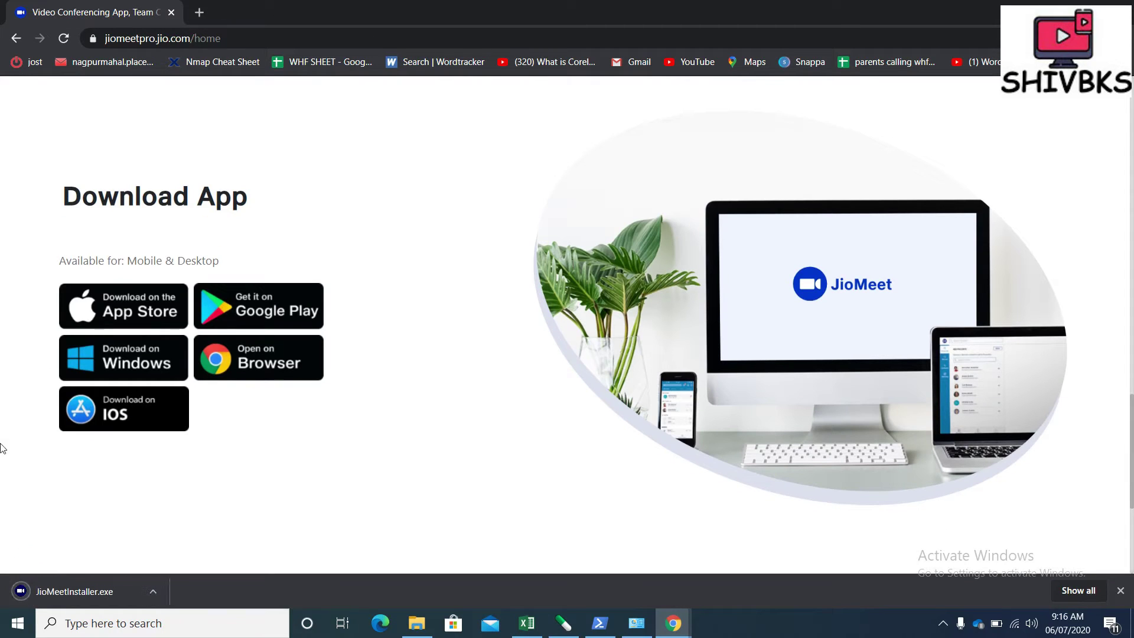
{"action": "left_click", "coordinate": [66, 591]}
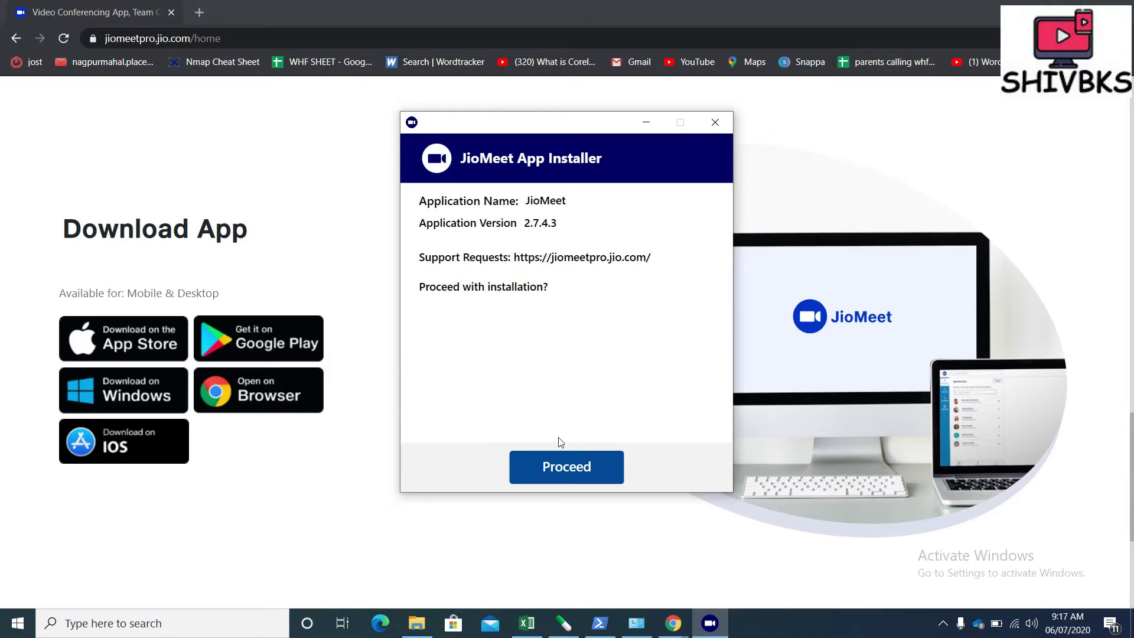
Proceed with and install JioMeet 2.7.4.3, then finish the installer after it reports success
{"action": "left_click", "coordinate": [569, 469]}
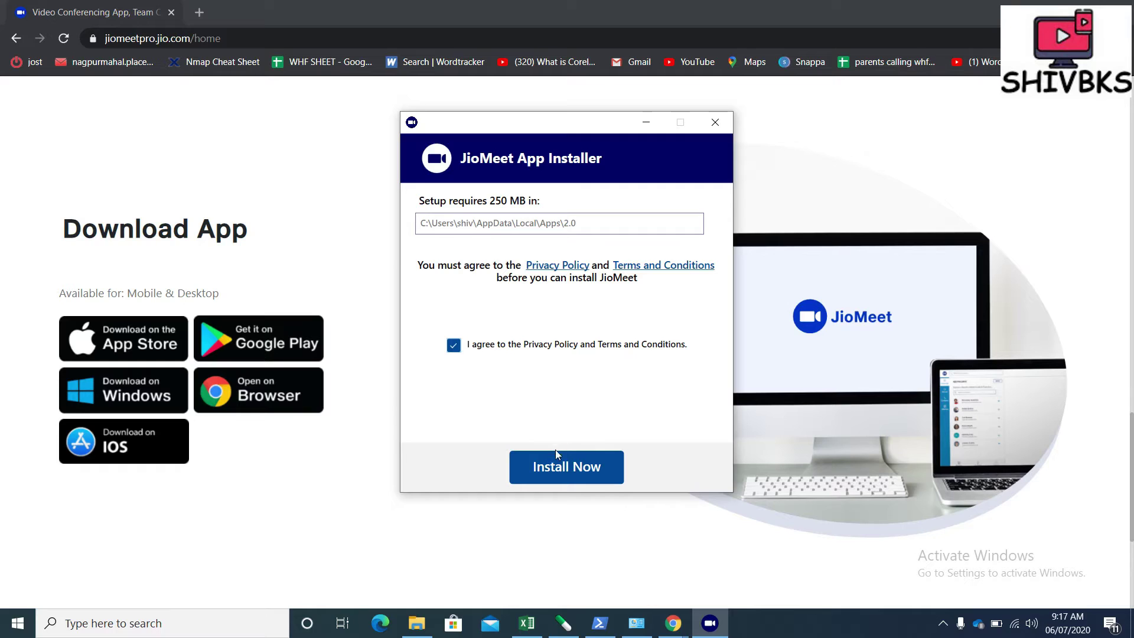
{"action": "left_click", "coordinate": [559, 469]}
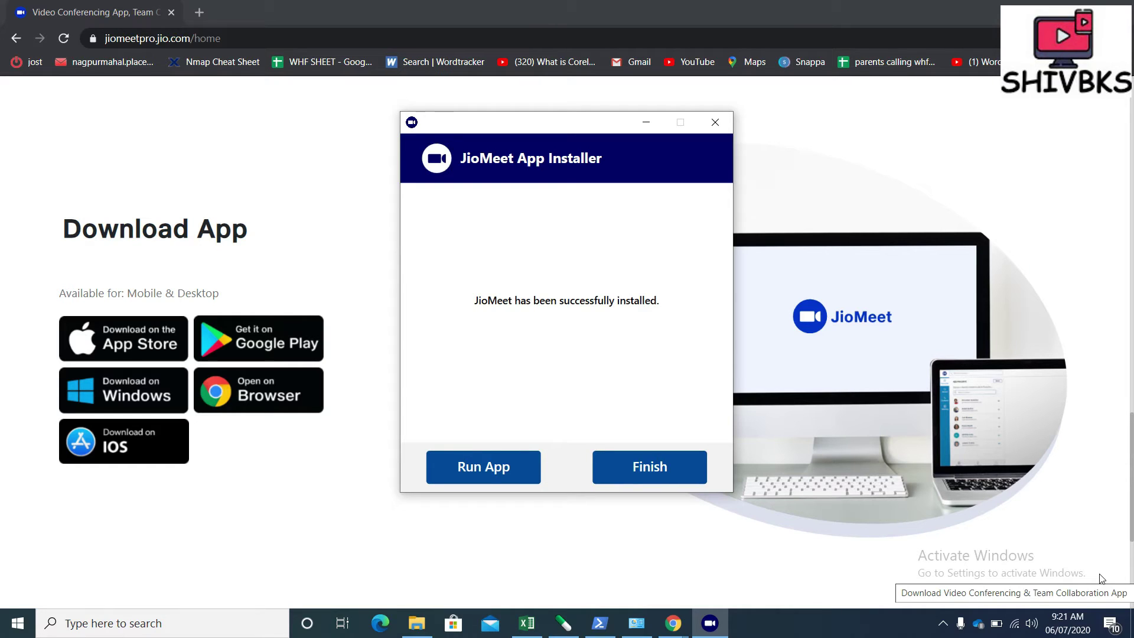
{"action": "left_click", "coordinate": [643, 476]}
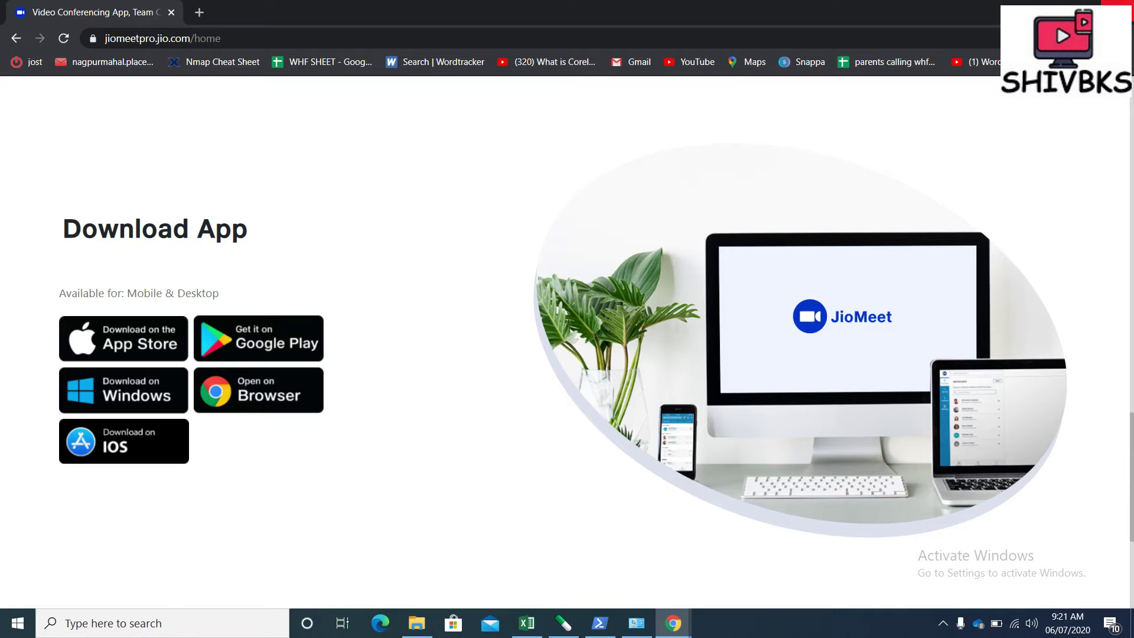
Close Chrome, start JioMeet from its desktop shortcut and open the Sign Up Free form
{"action": "left_click", "coordinate": [1119, 9]}
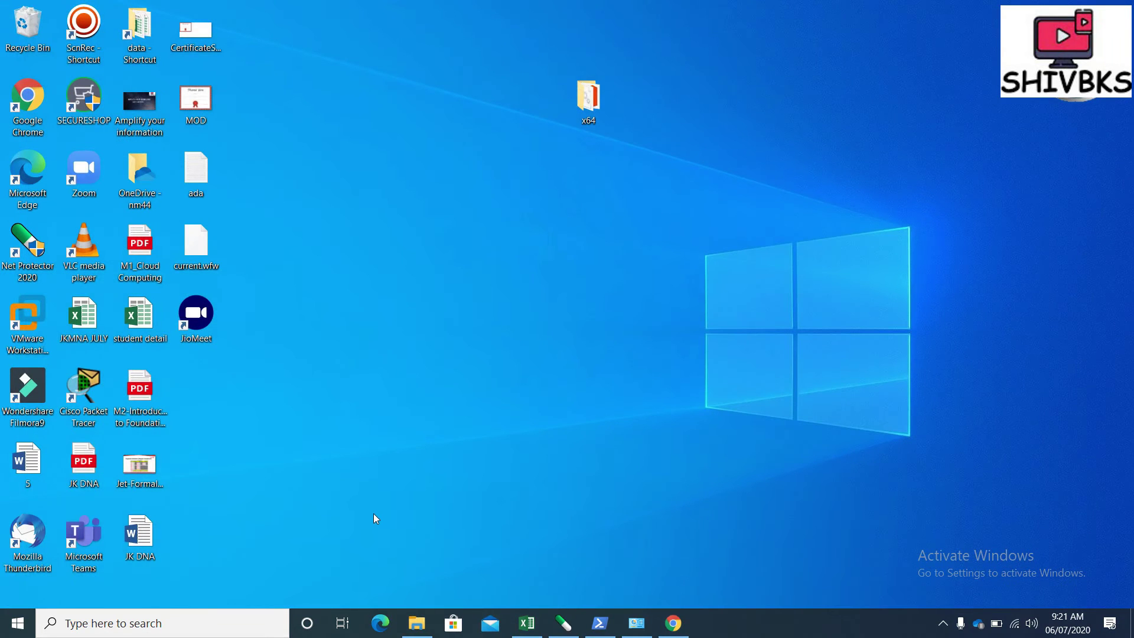
{"action": "double_click", "coordinate": [211, 317]}
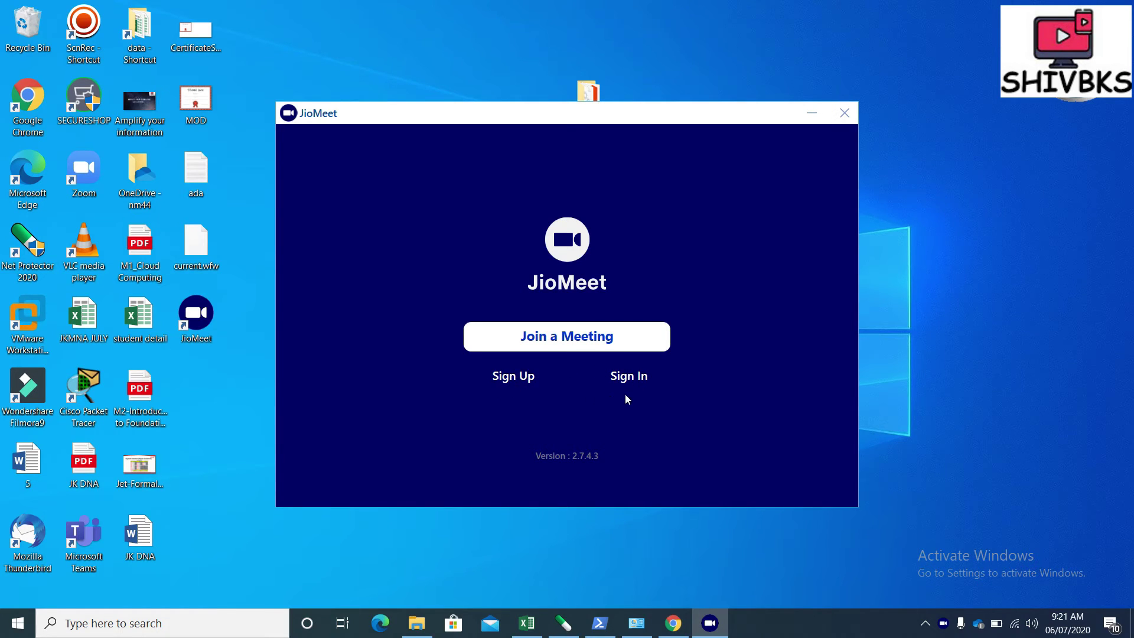
{"action": "left_click", "coordinate": [515, 377]}
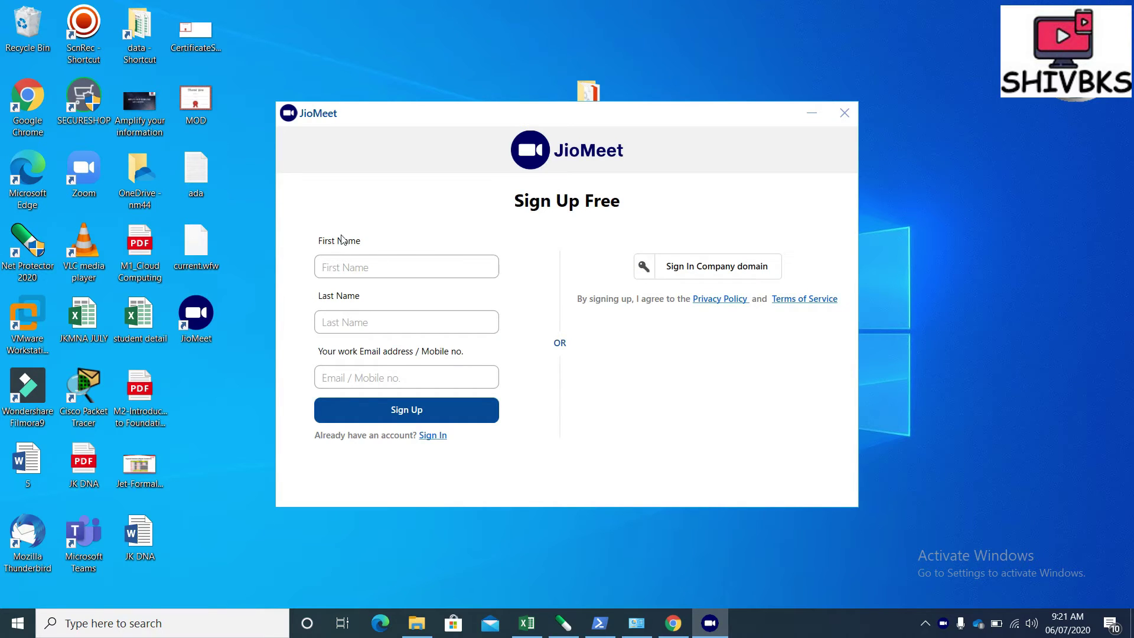
Enter the user's first name, last name and Gmail address, then submit the sign-up form
{"action": "left_click", "coordinate": [355, 270]}
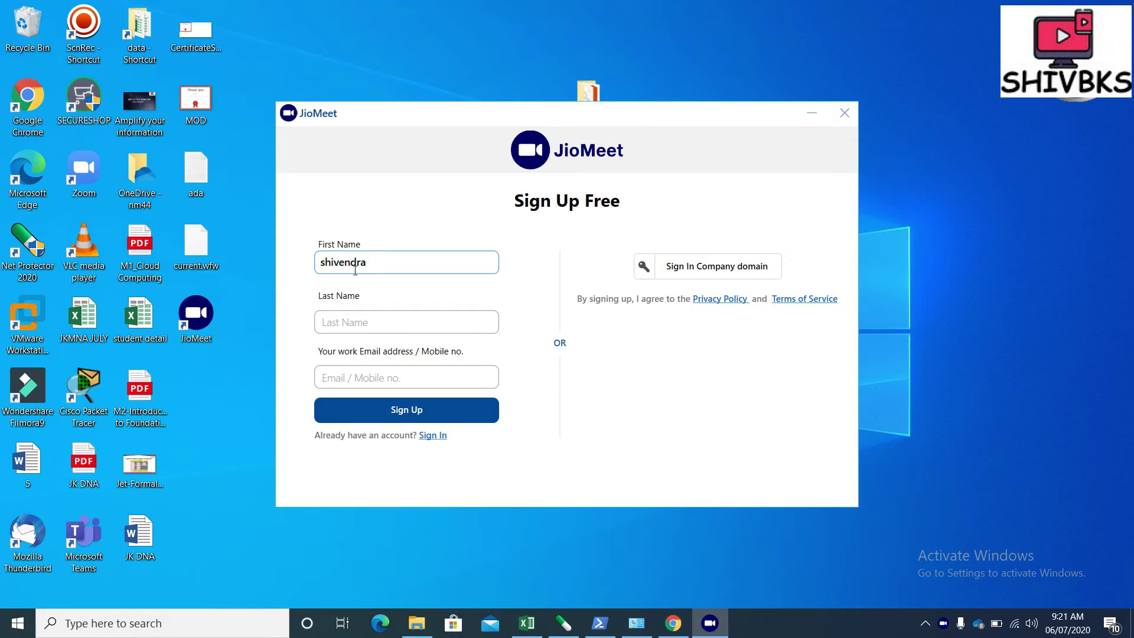
{"action": "left_click", "coordinate": [357, 327]}
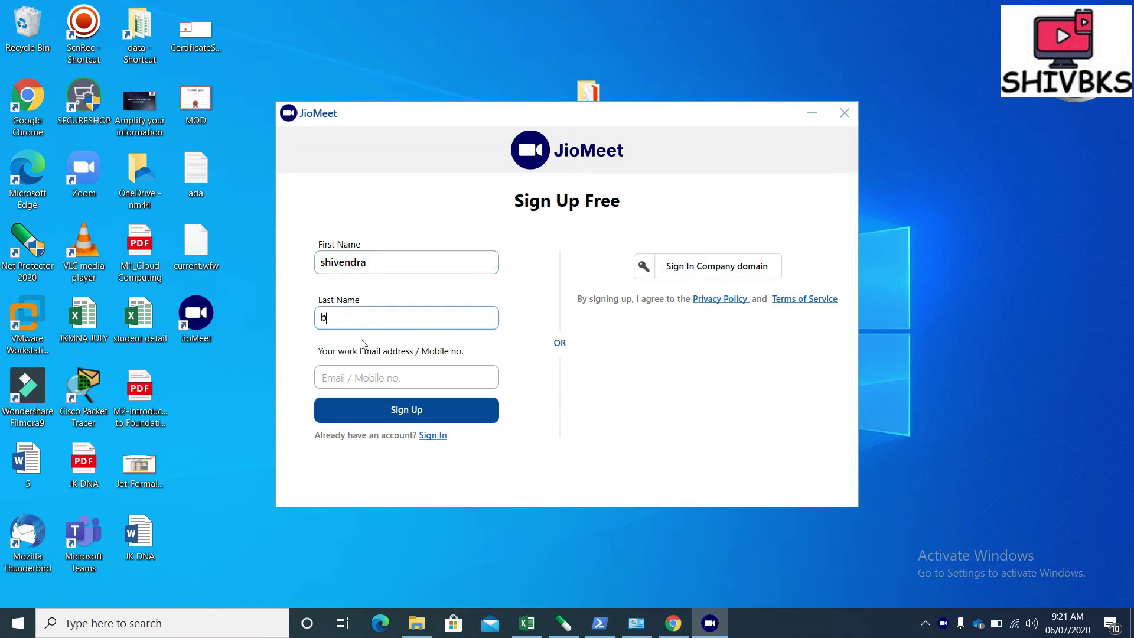
{"action": "left_click", "coordinate": [358, 373]}
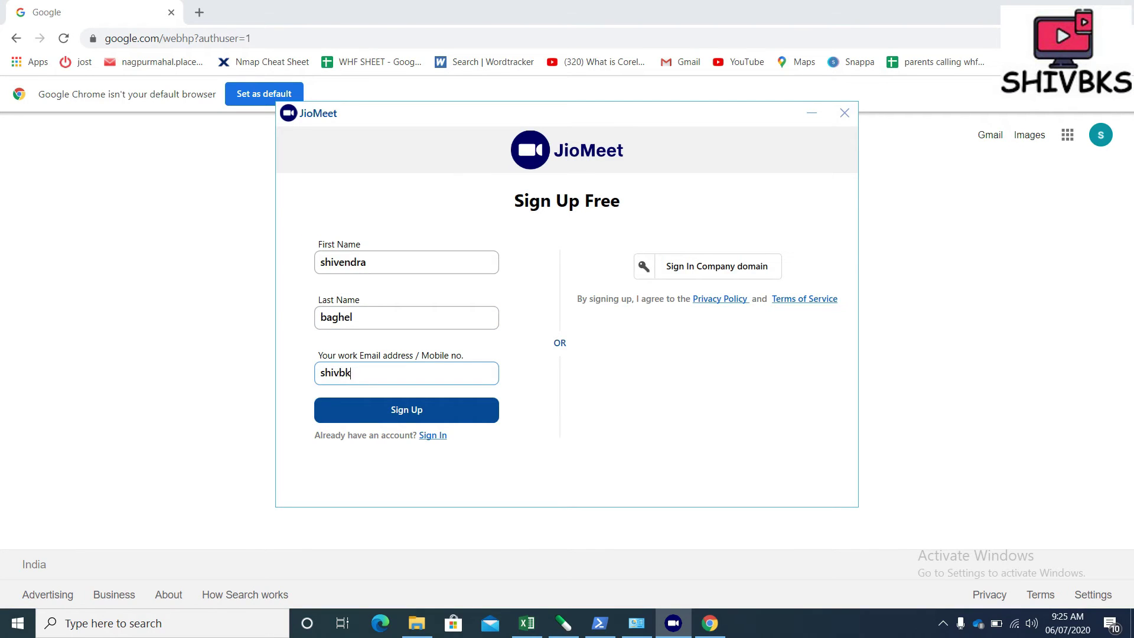
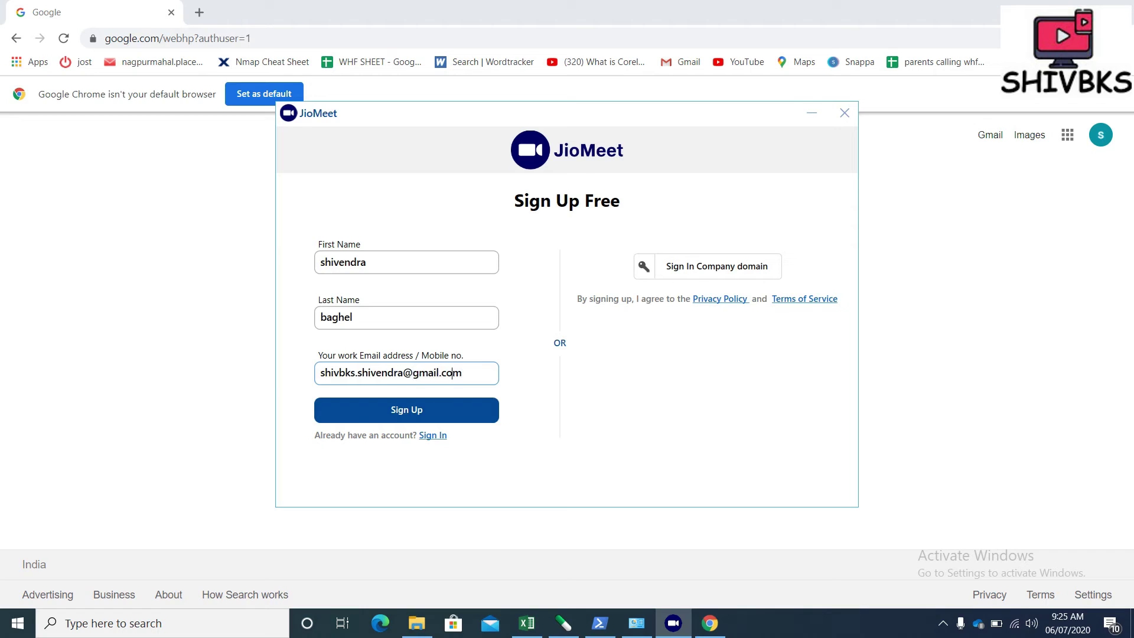
{"action": "left_click", "coordinate": [405, 410]}
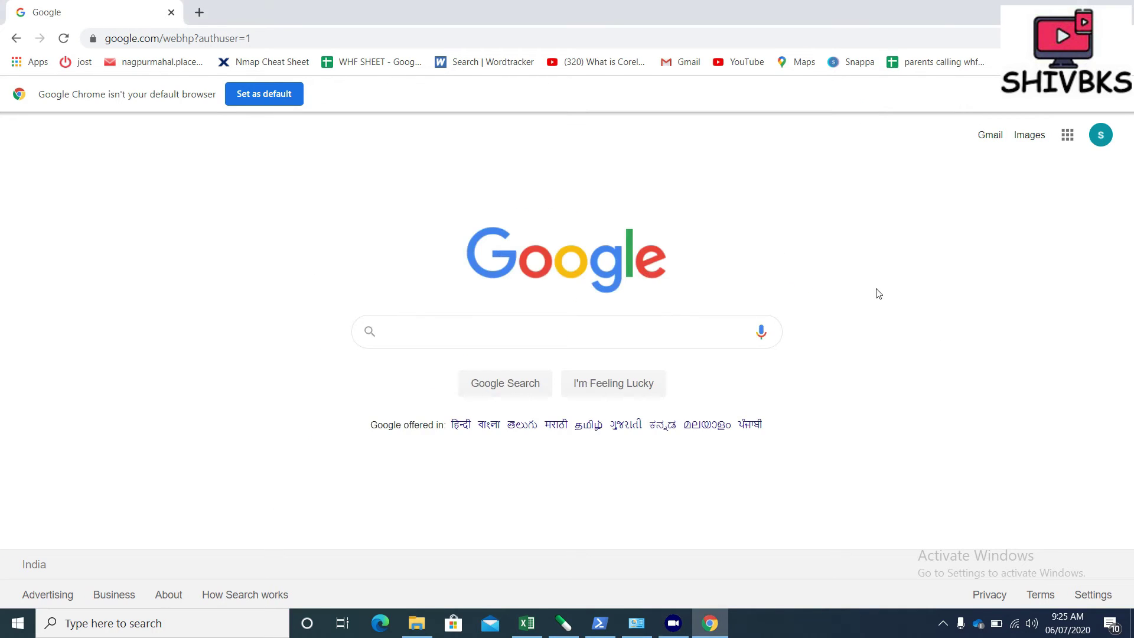
In Gmail, open the 'Please activate your JioMeet account' email and verify the account
{"action": "left_click", "coordinate": [1001, 138]}
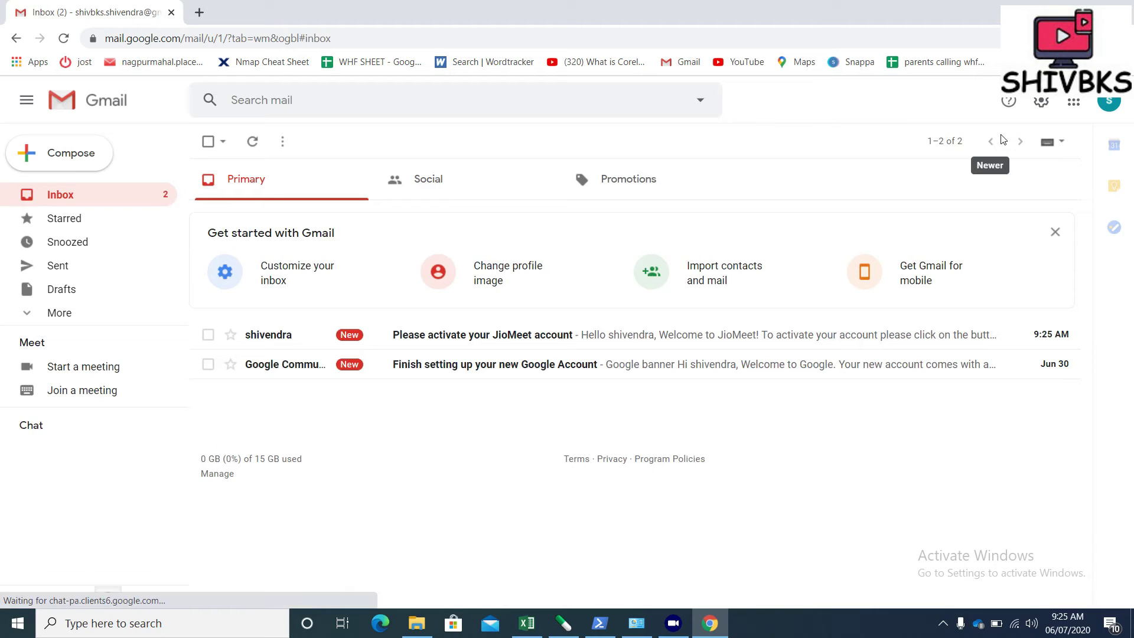
{"action": "left_click", "coordinate": [531, 340]}
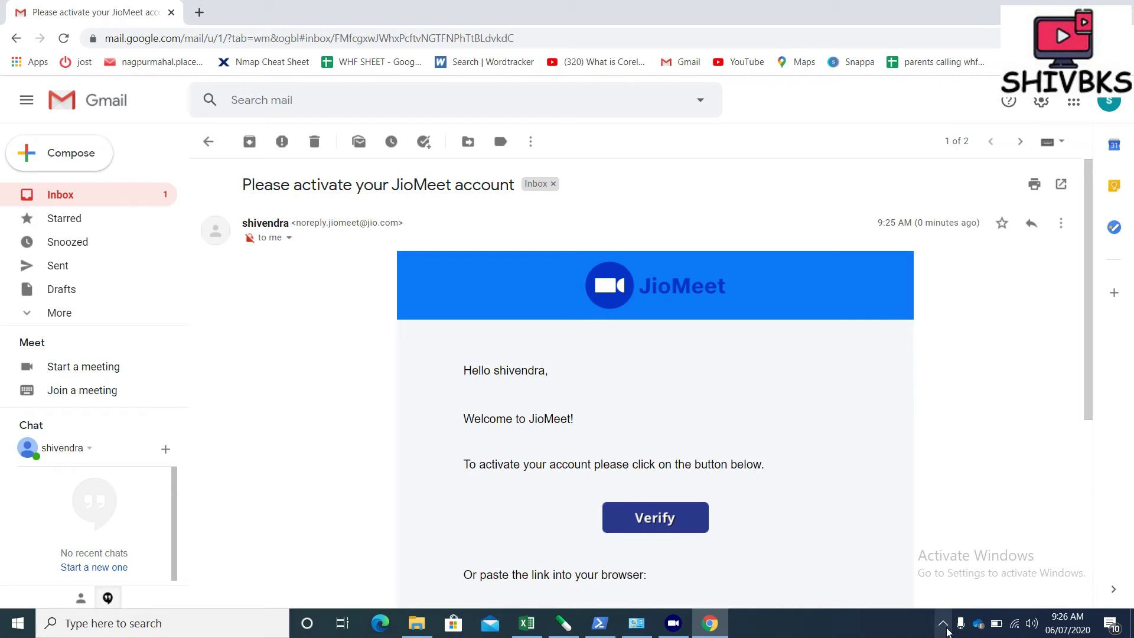
{"action": "left_click", "coordinate": [944, 625]}
{"action": "left_click", "coordinate": [795, 567]}
{"action": "left_click", "coordinate": [677, 525]}
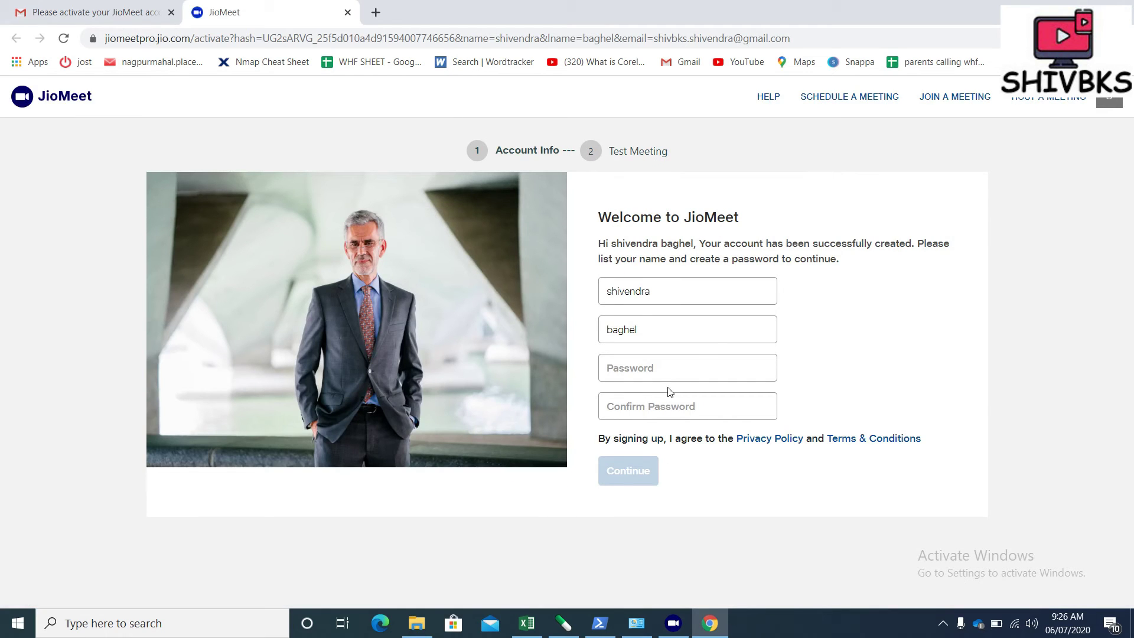
Enter the new account password in the Password field
{"action": "left_click", "coordinate": [667, 373]}
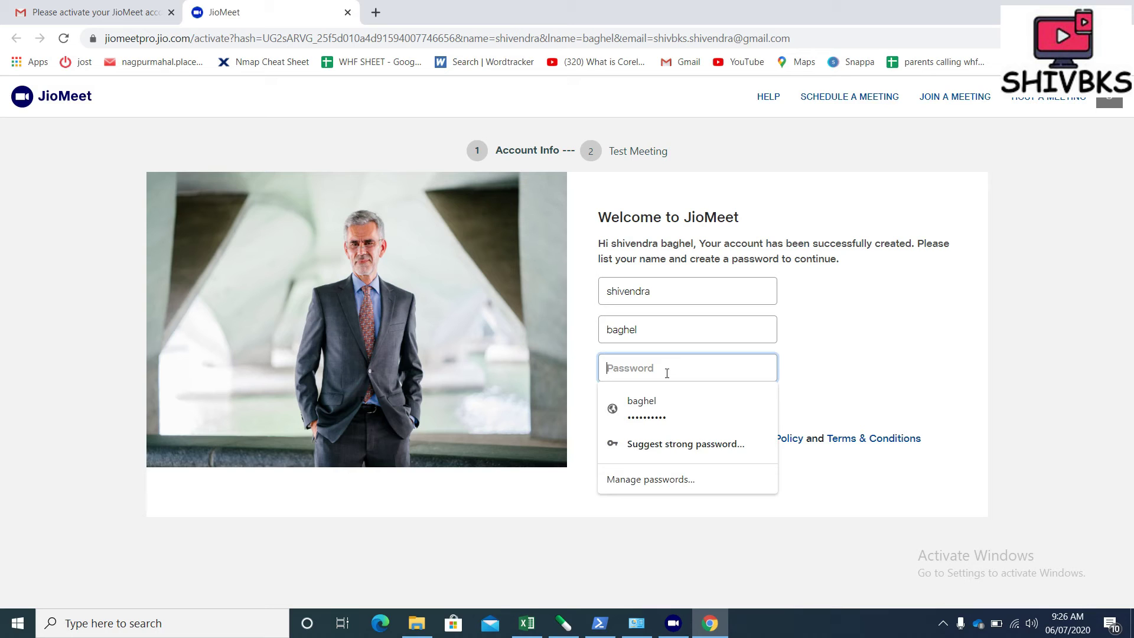
{"action": "type", "text": "s"}
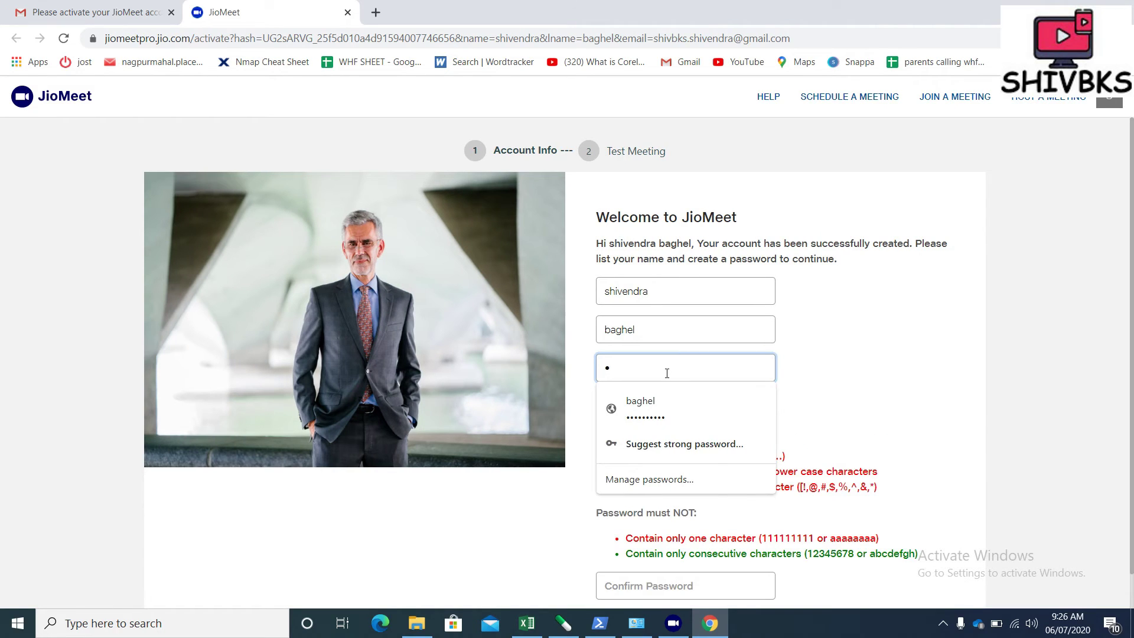
{"action": "key", "text": "BackSpace"}
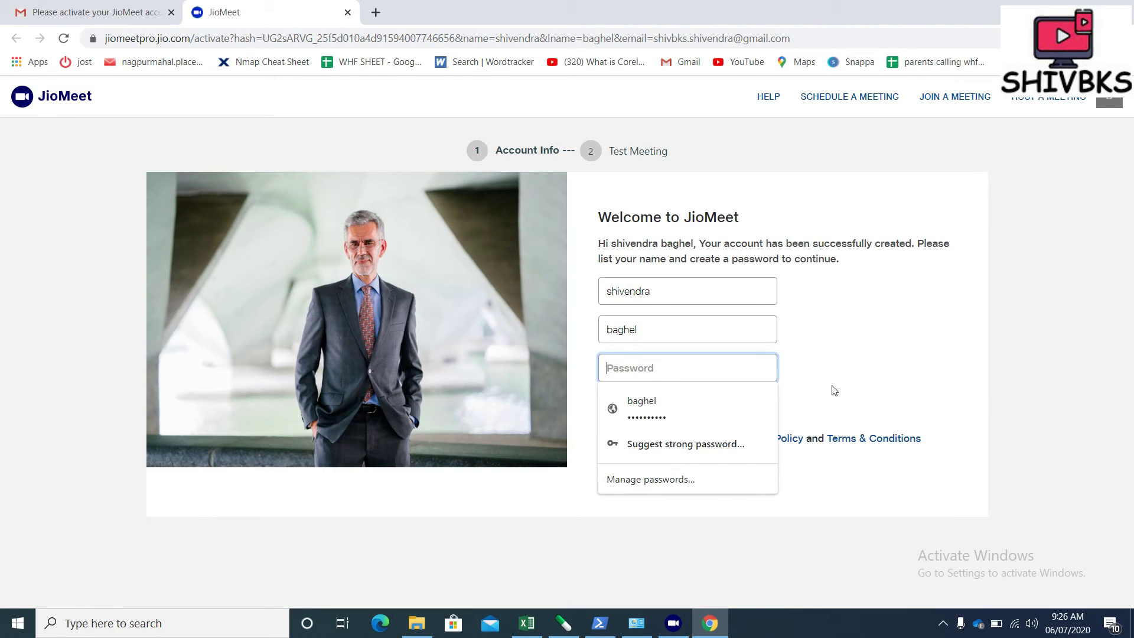
{"action": "left_click", "coordinate": [862, 368]}
{"action": "left_click", "coordinate": [695, 380]}
{"action": "type", "text": "s"}
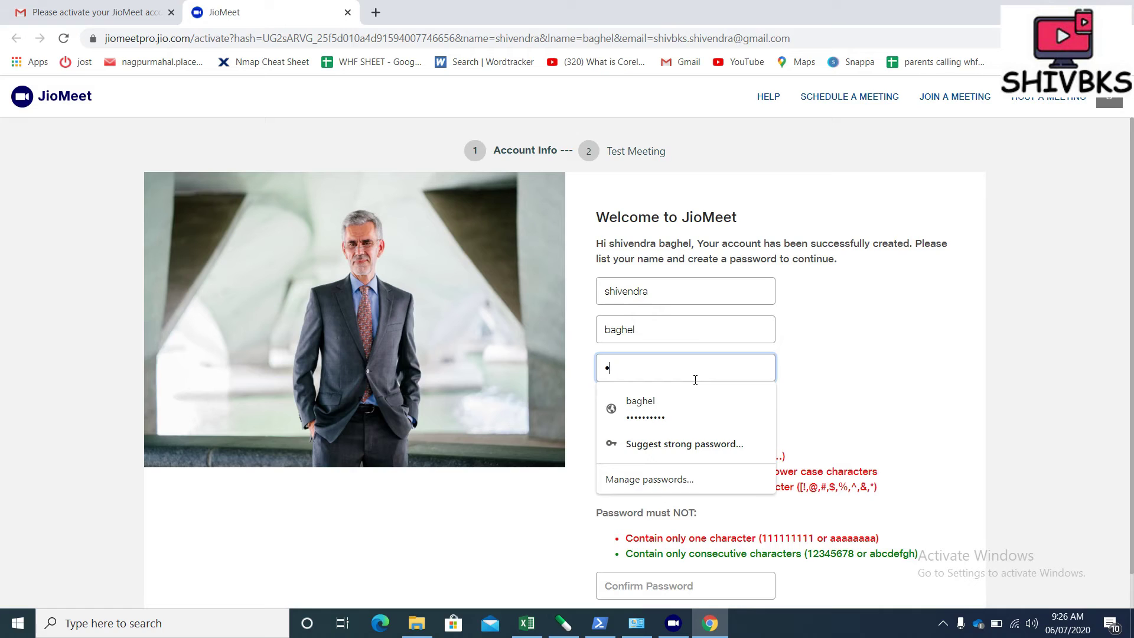
{"action": "type", "text": "h"}
{"action": "key", "text": "BackSpace"}
{"action": "key", "text": "BackSpace"}
{"action": "key", "text": "BackSpace"}
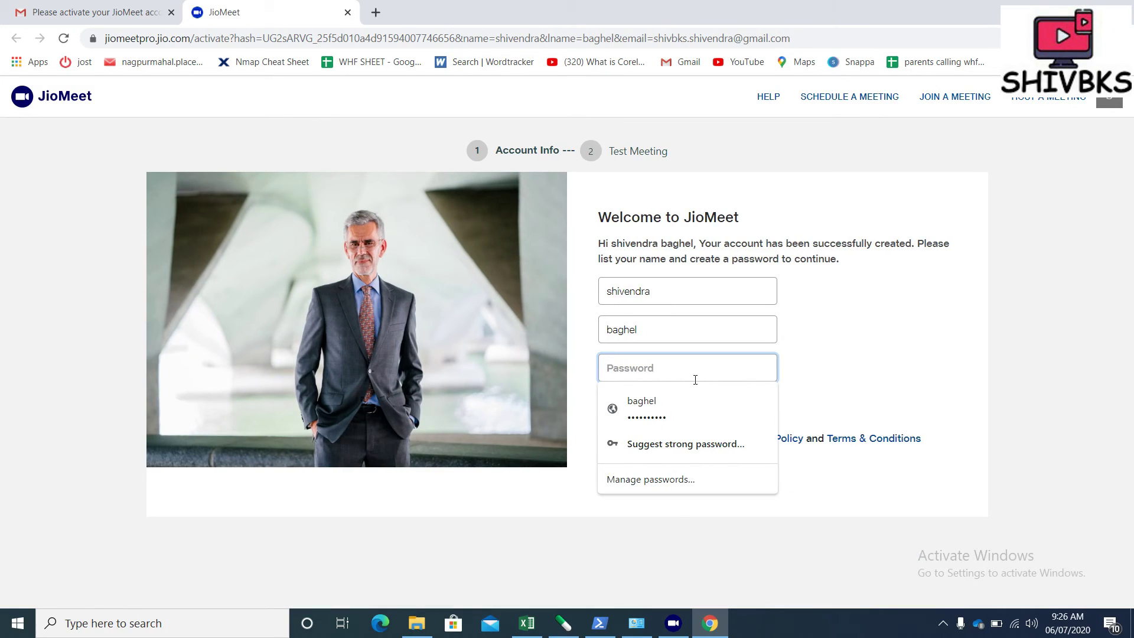
{"action": "type", "text": "sh"}
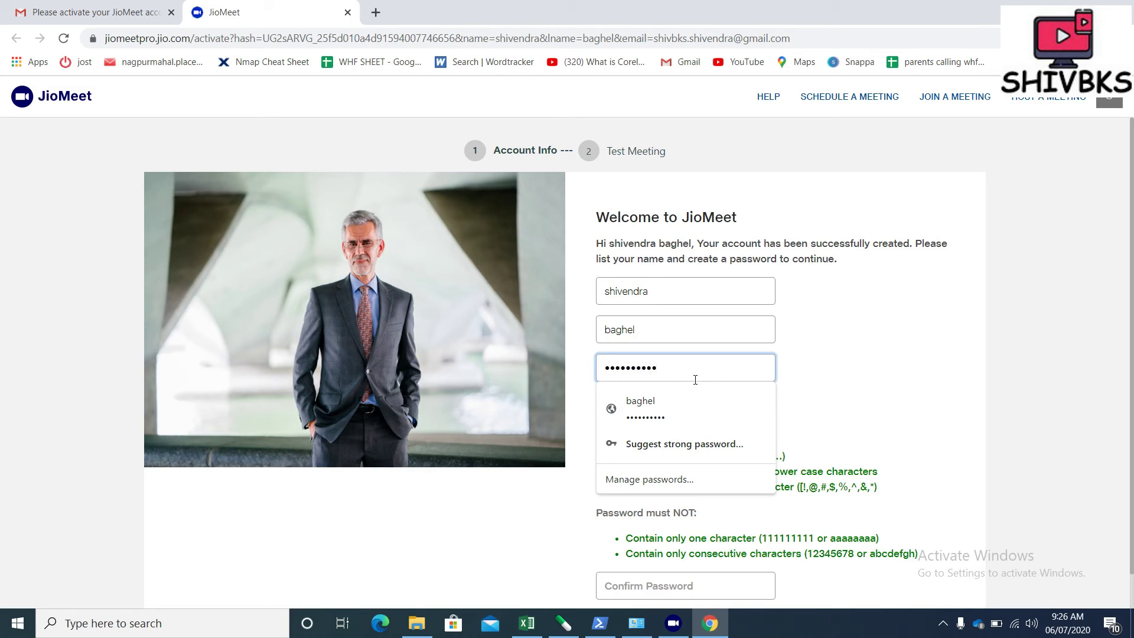
{"action": "left_click", "coordinate": [881, 382]}
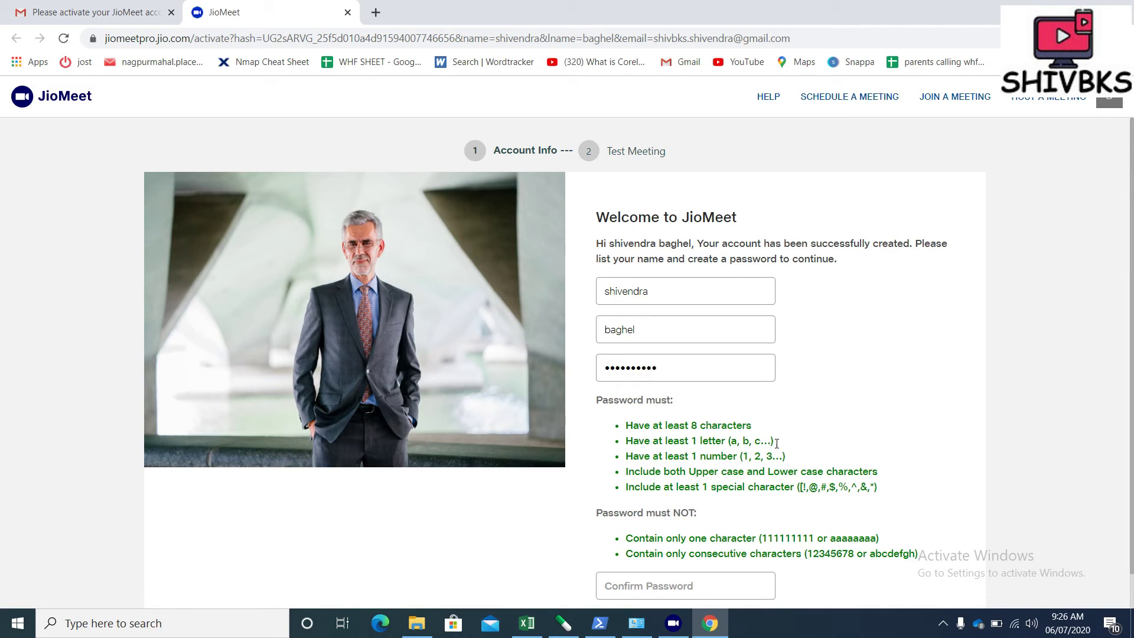
Re-enter the password in Confirm Password and continue to the Test Meeting step
{"action": "left_click", "coordinate": [651, 586]}
{"action": "type", "text": "Sh"}
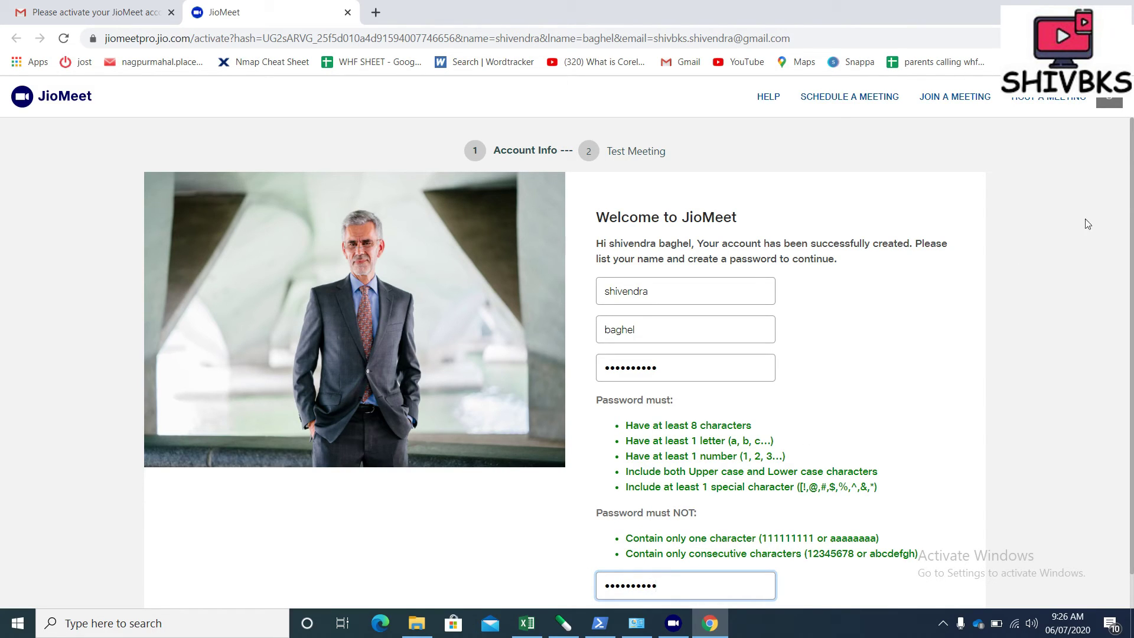
{"action": "scroll", "coordinate": [1132, 197], "scroll_direction": "down", "scroll_amount": 2}
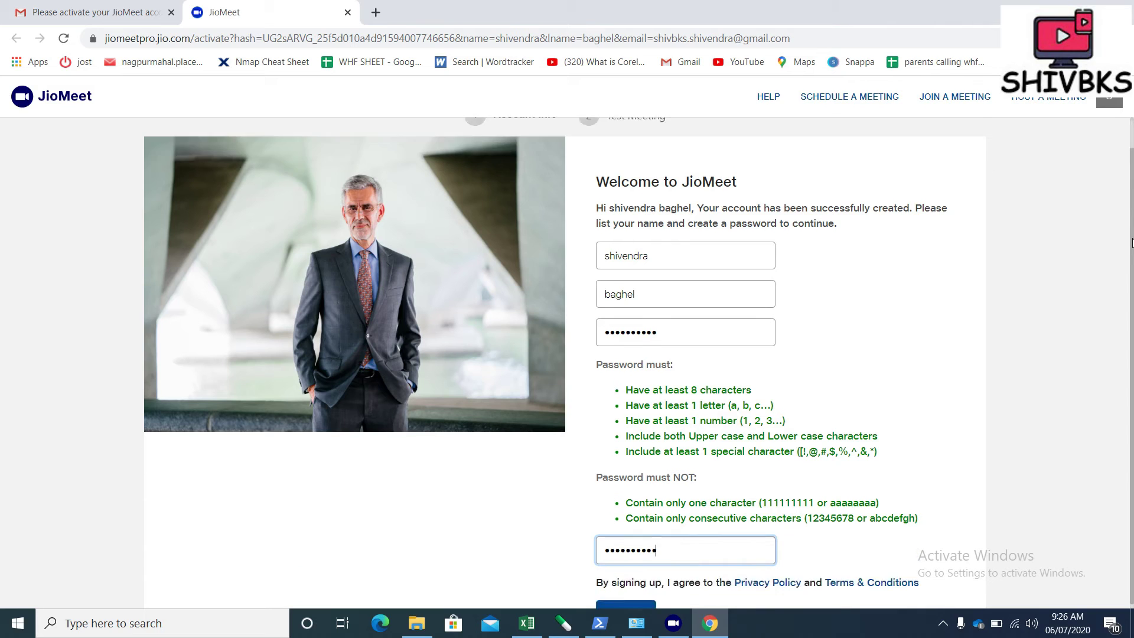
{"action": "left_click", "coordinate": [626, 562]}
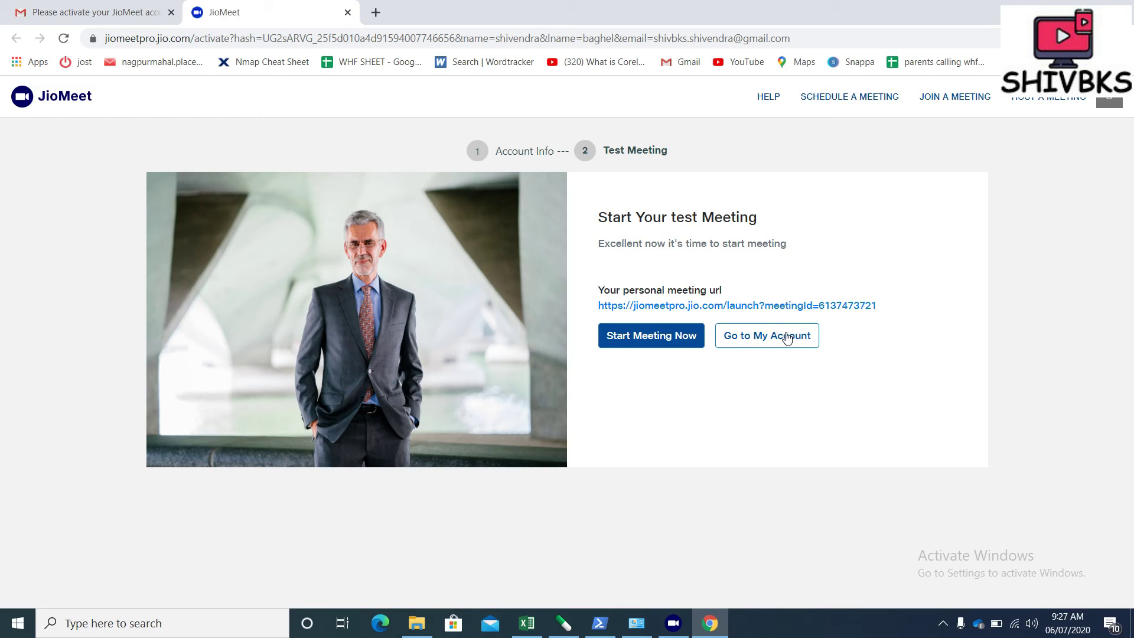
Go to My Account from the Test Meeting page to view the Profile page
{"action": "left_click", "coordinate": [787, 336]}
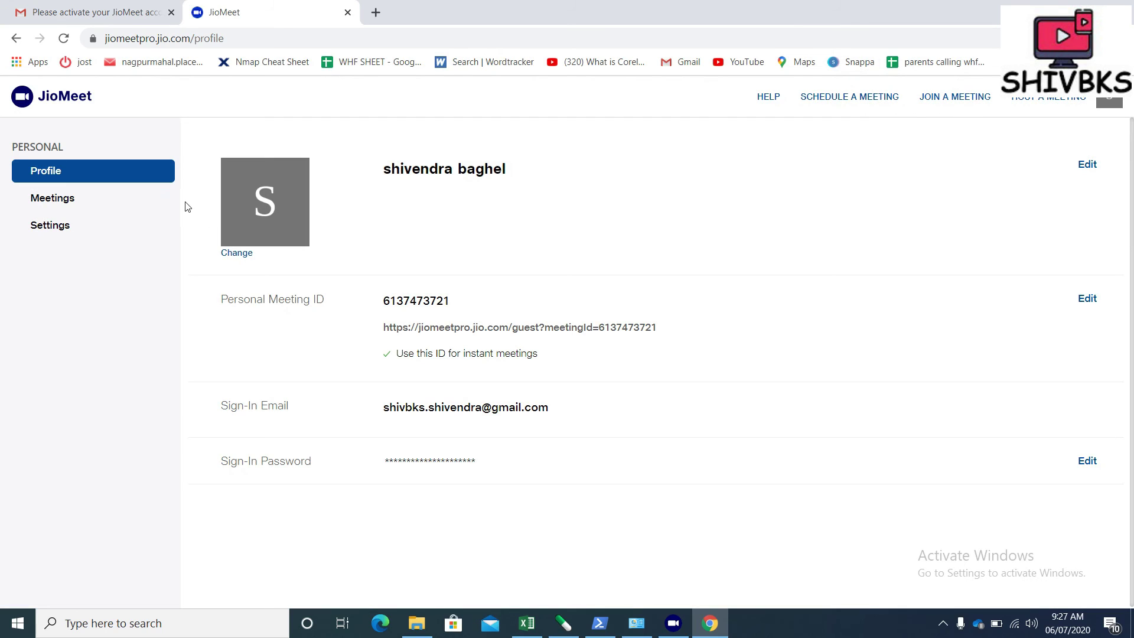
Upload the logo image from the home (F:) drive as the profile picture and save it
{"action": "left_click", "coordinate": [230, 254]}
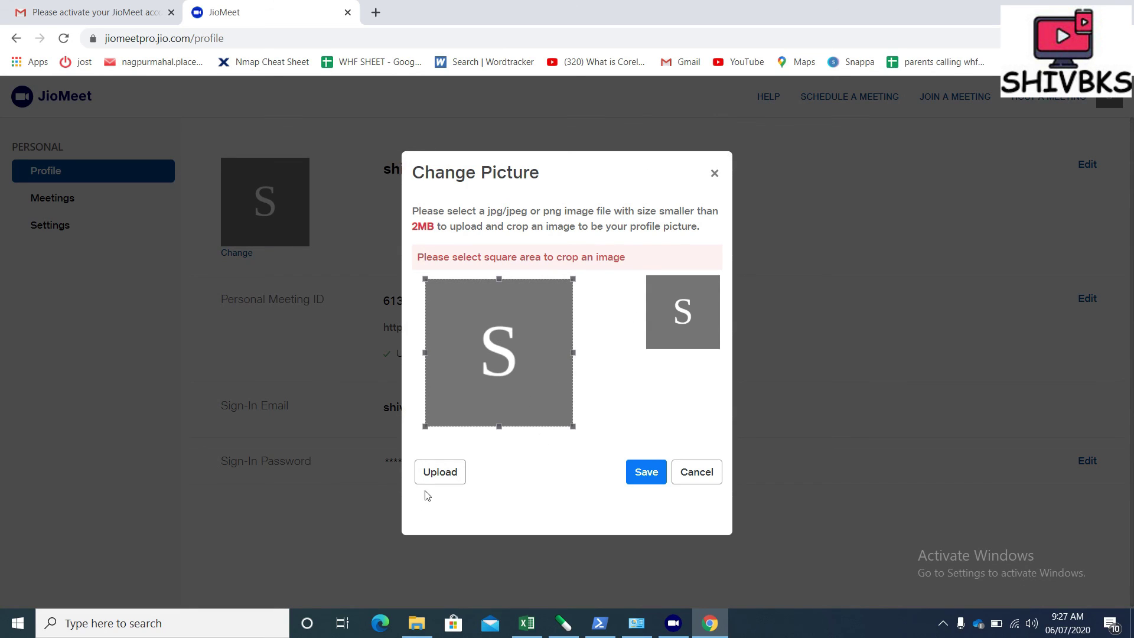
{"action": "left_click", "coordinate": [455, 471]}
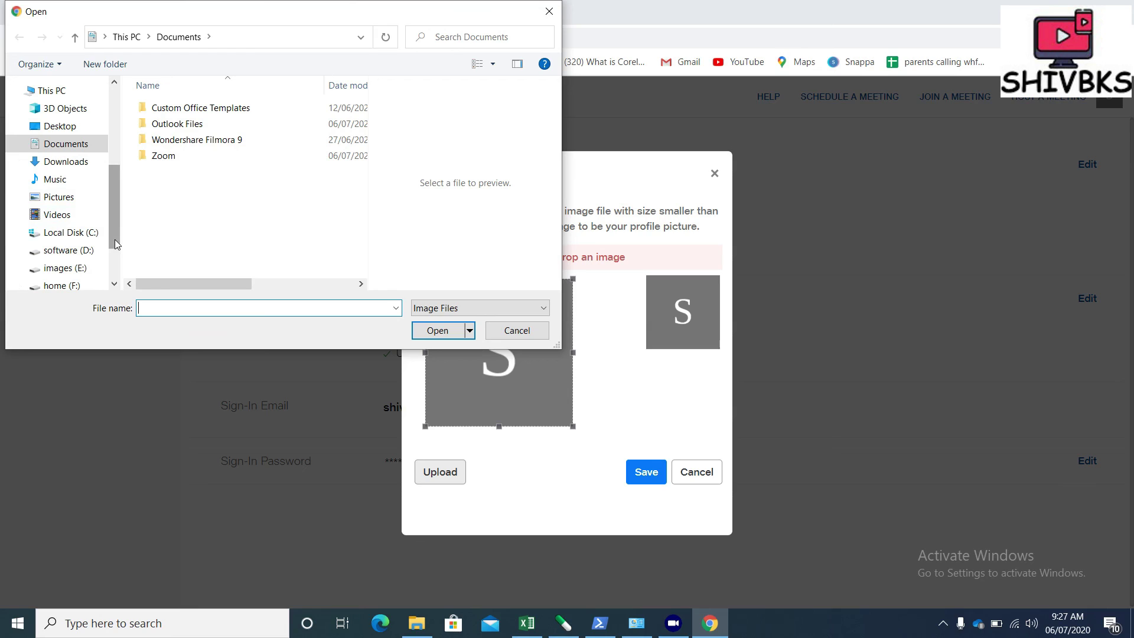
{"action": "left_click_drag", "start_coordinate": [114, 240], "coordinate": [114, 254]}
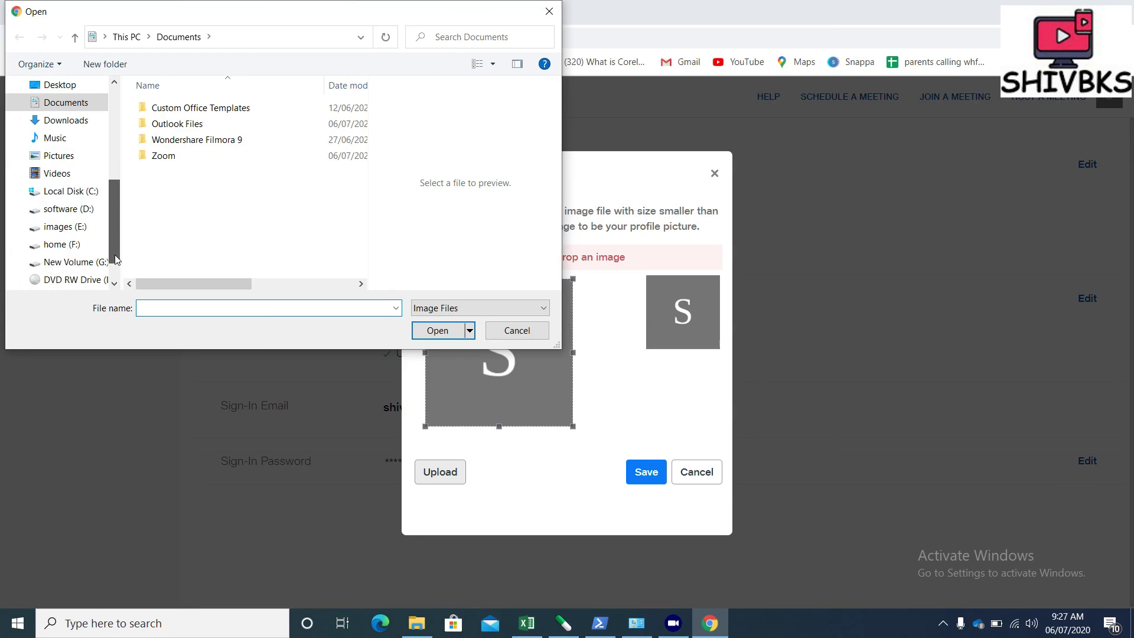
{"action": "left_click", "coordinate": [77, 247]}
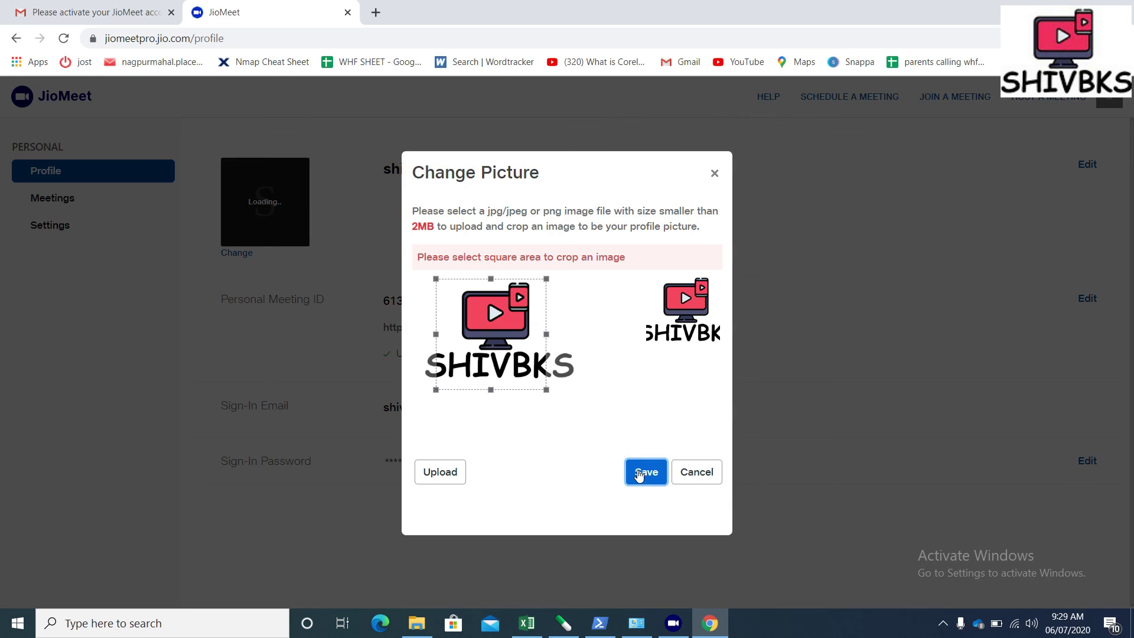
{"action": "left_click", "coordinate": [639, 475]}
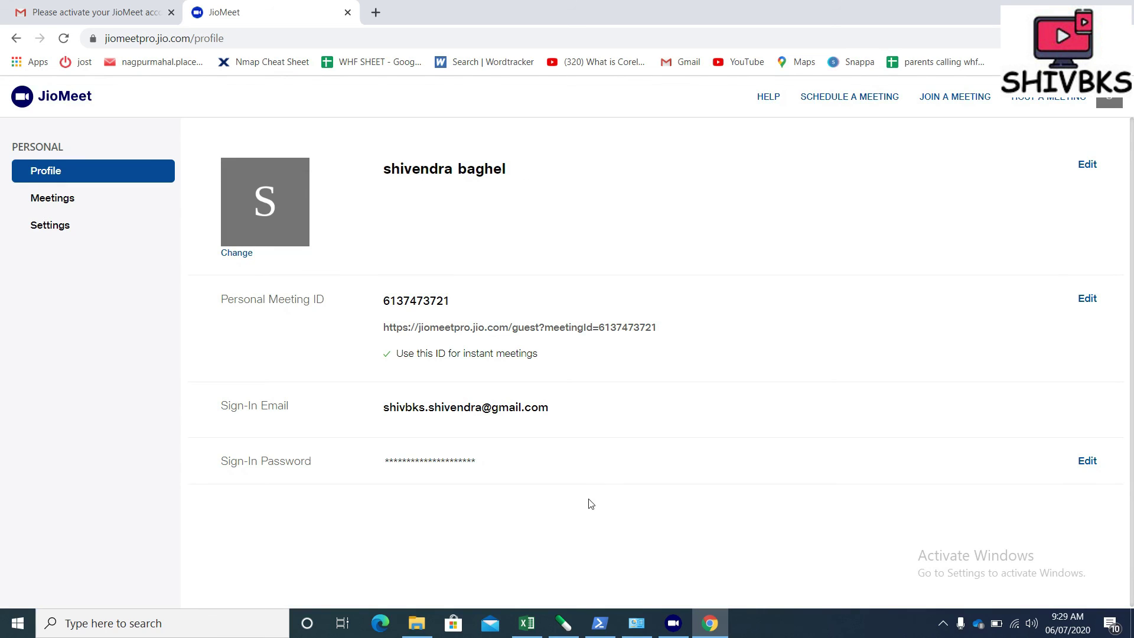
Open SCHEDULE A MEETING from the top navigation bar
{"action": "left_click", "coordinate": [860, 104]}
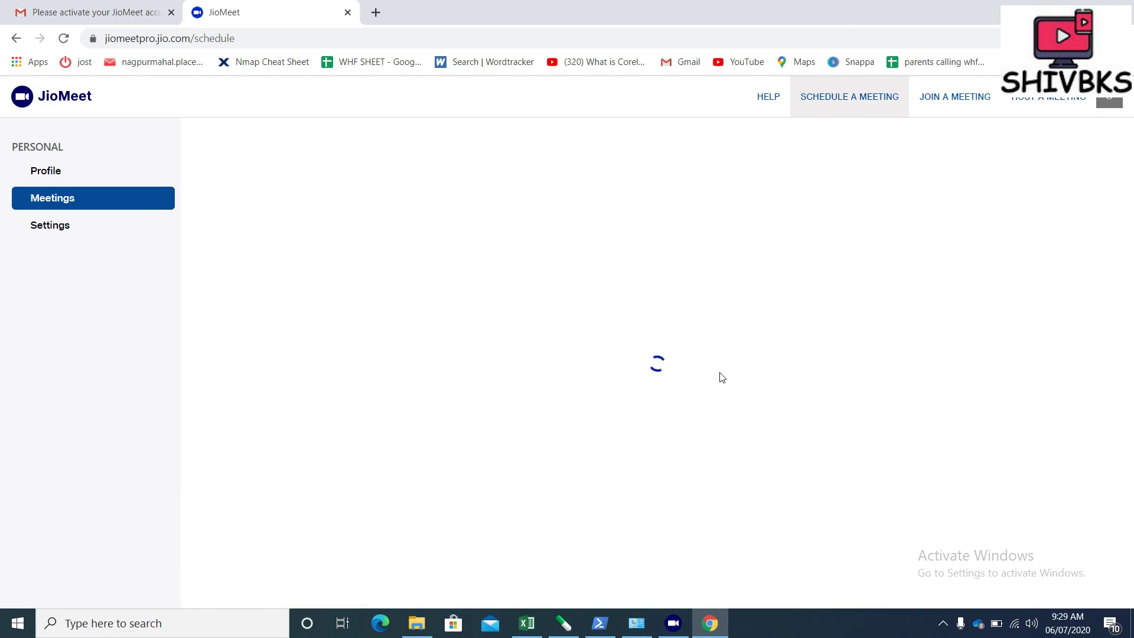